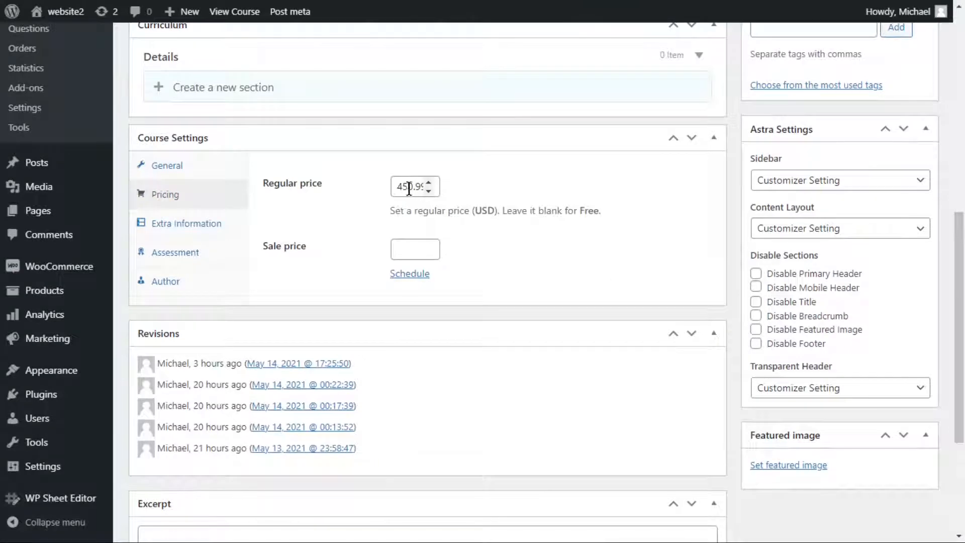
Set the course's regular price to 399.95 and update the course
{"action": "left_click_drag", "start_coordinate": [395, 185], "coordinate": [437, 185]}
{"action": "key", "text": "BackSpace"}
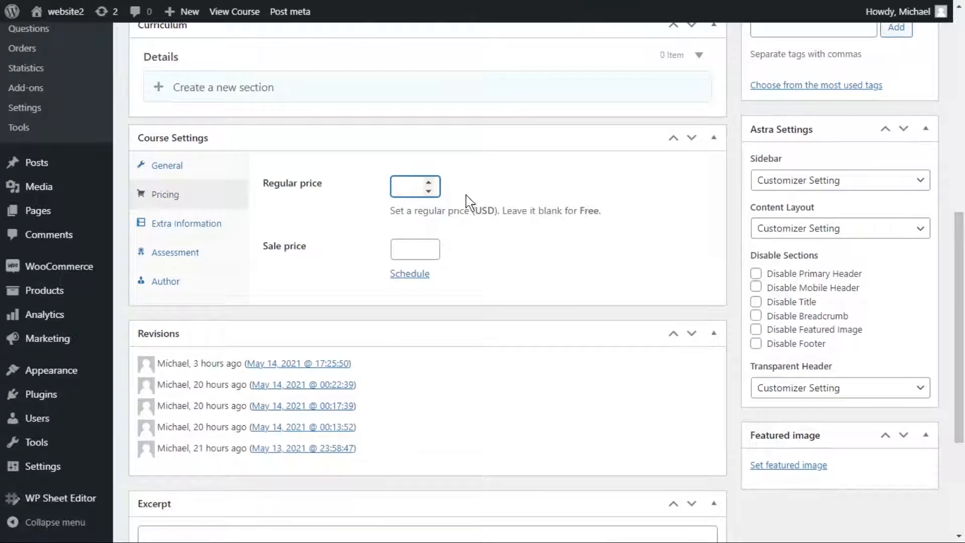
{"action": "type", "text": "399.95"}
{"action": "scroll", "coordinate": [708, 261], "scroll_direction": "up", "scroll_amount": 5}
{"action": "scroll", "coordinate": [884, 108], "scroll_direction": "up", "scroll_amount": 5}
{"action": "left_click", "coordinate": [911, 283]}
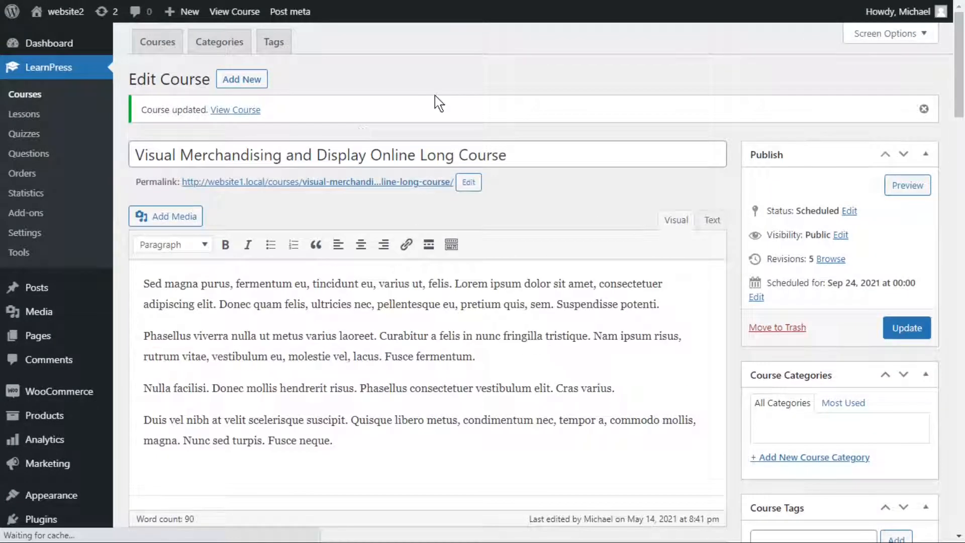
Open the LearnPress courses list in a spreadsheet
{"action": "left_click", "coordinate": [35, 99]}
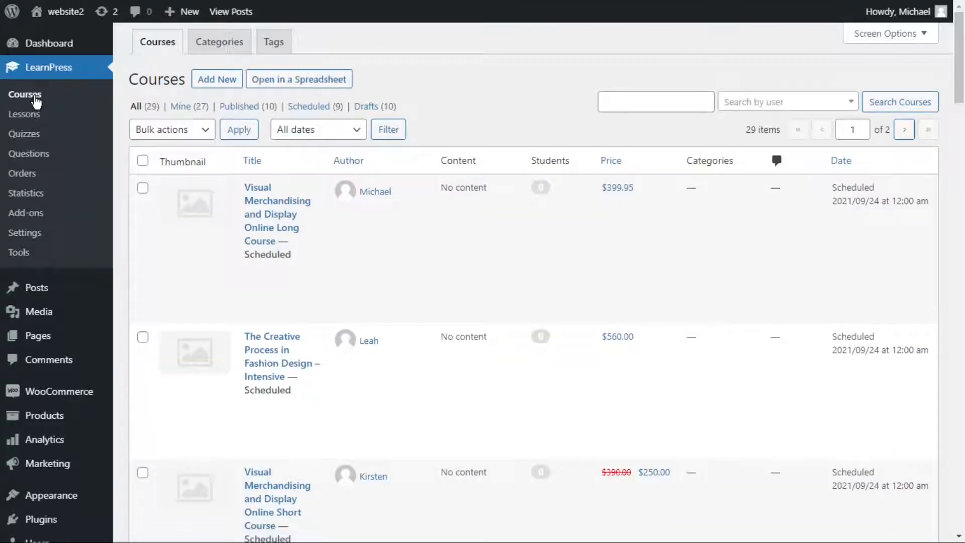
{"action": "left_click", "coordinate": [324, 81]}
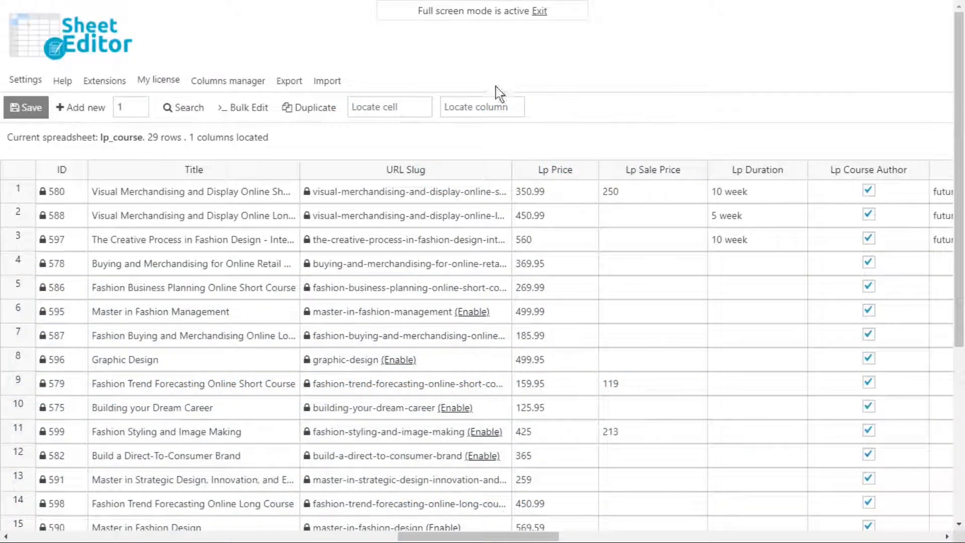
Change the Lp Price to 359.99 in row 1, 369.99 in row 4 and 159.99 in row 9
{"action": "left_click", "coordinate": [531, 193]}
{"action": "double_click", "coordinate": [539, 186]}
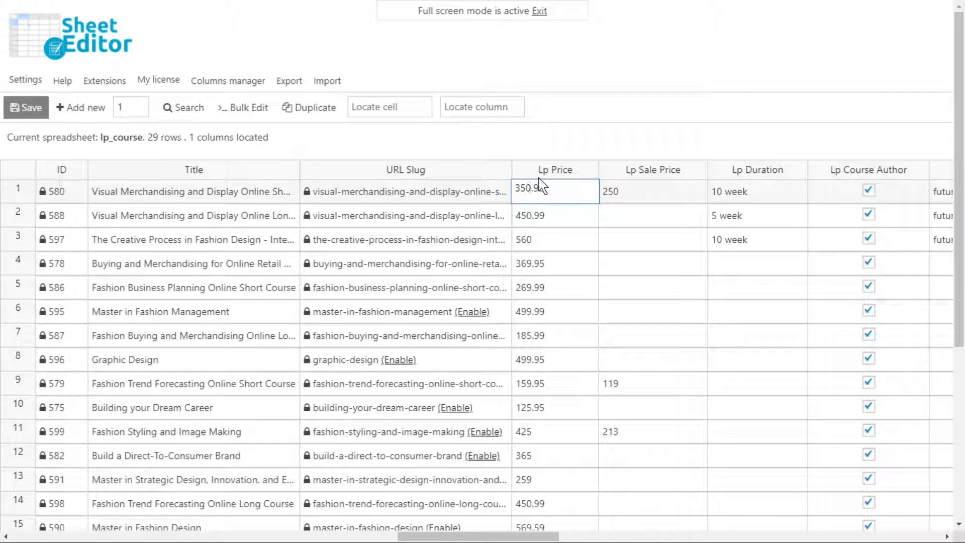
{"action": "double_click", "coordinate": [546, 262]}
{"action": "type", "text": "9"}
{"action": "double_click", "coordinate": [549, 385]}
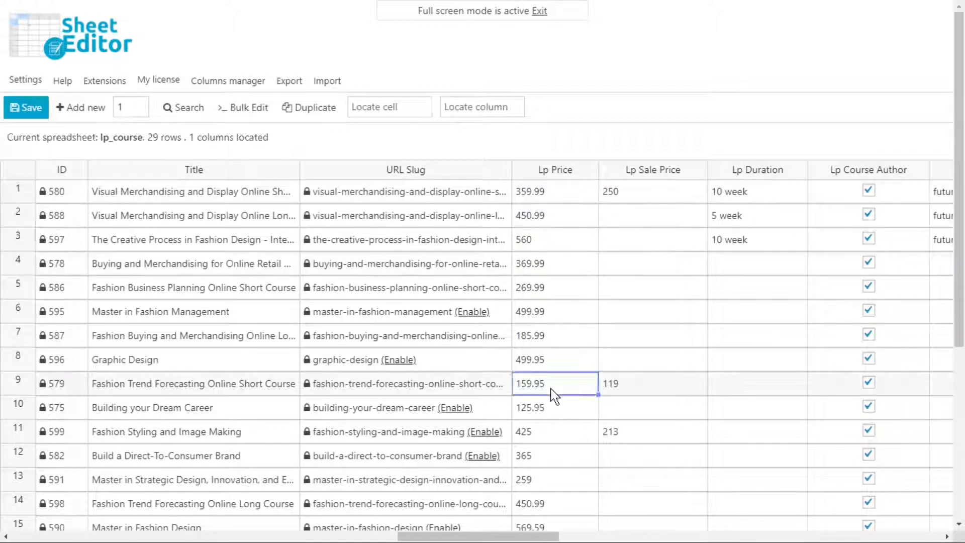
{"action": "key", "text": "BackSpace"}
{"action": "type", "text": "9"}
Set Lp Price to 365.45 for Build a Direct-To-Consumer Brand and 455.99 for Master in Fashion Management, and save the spreadsheet
{"action": "double_click", "coordinate": [546, 457]}
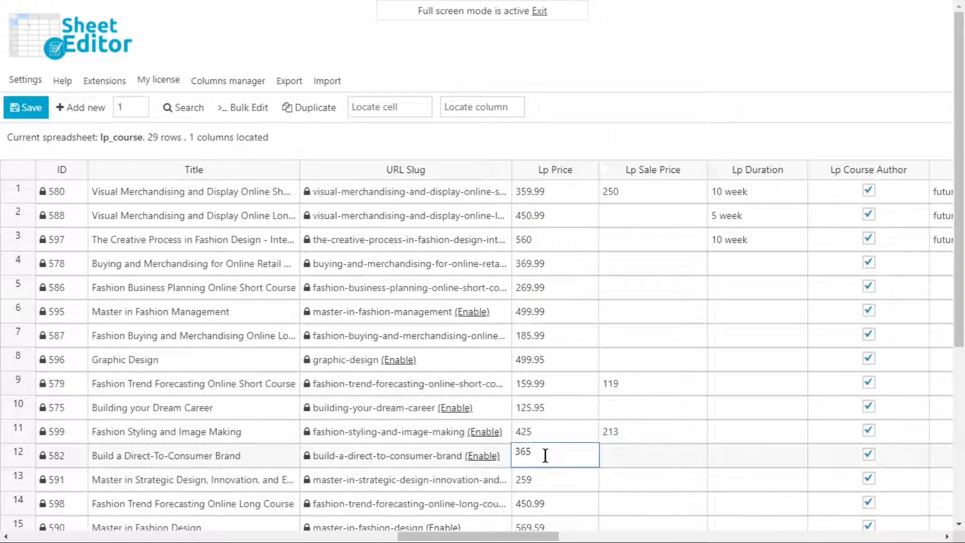
{"action": "double_click", "coordinate": [551, 311]}
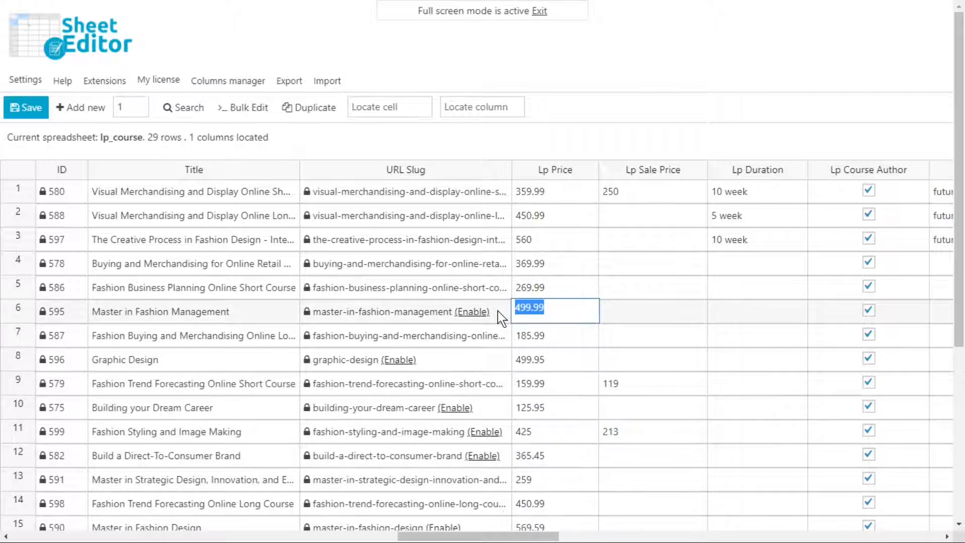
{"action": "type", "text": "455.99"}
{"action": "left_click", "coordinate": [568, 452]}
{"action": "left_click", "coordinate": [25, 107]}
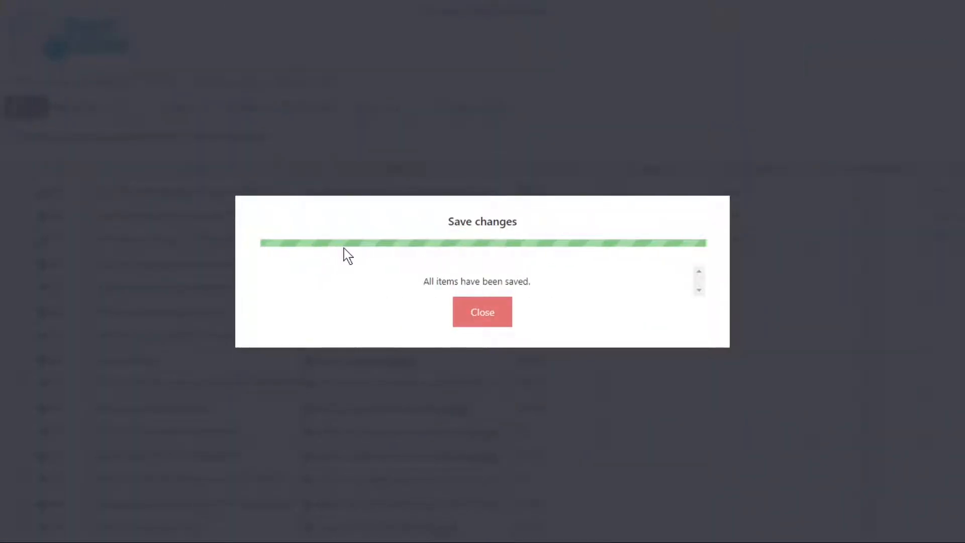
{"action": "left_click", "coordinate": [483, 312]}
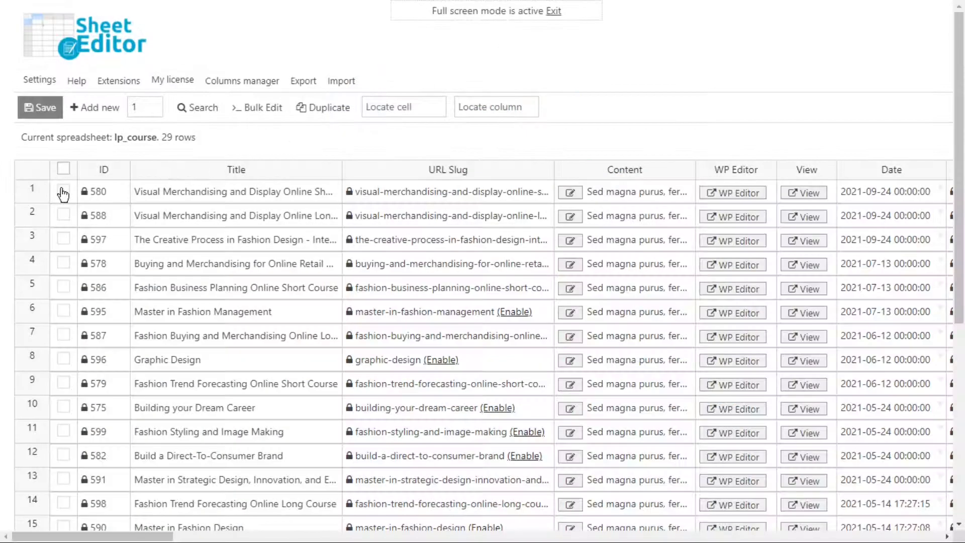
Bulk edit the manually selected courses in rows 1, 5, 8 and 11, using Set value to make Lp Price 299.99
{"action": "left_click", "coordinate": [63, 190]}
{"action": "left_click", "coordinate": [63, 292]}
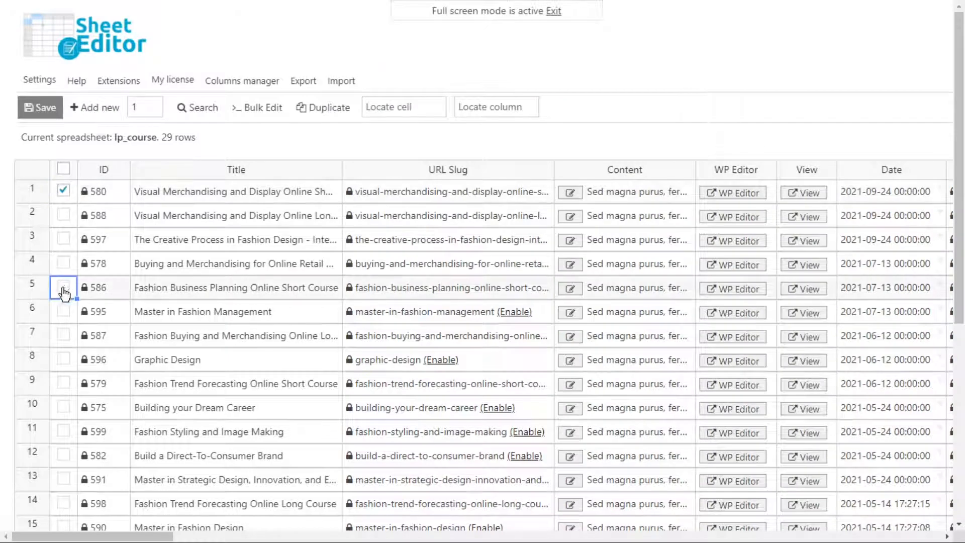
{"action": "left_click", "coordinate": [63, 291]}
{"action": "left_click", "coordinate": [64, 359]}
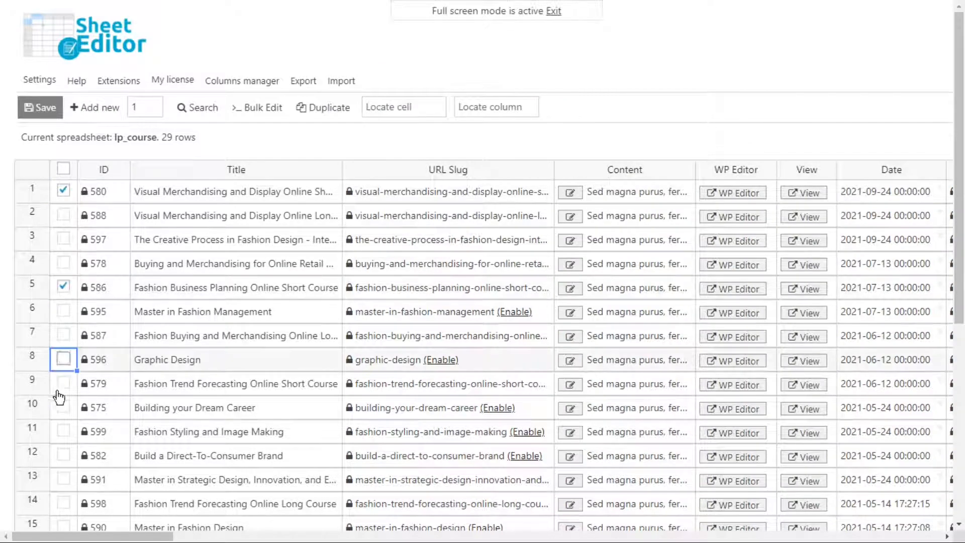
{"action": "left_click", "coordinate": [63, 430]}
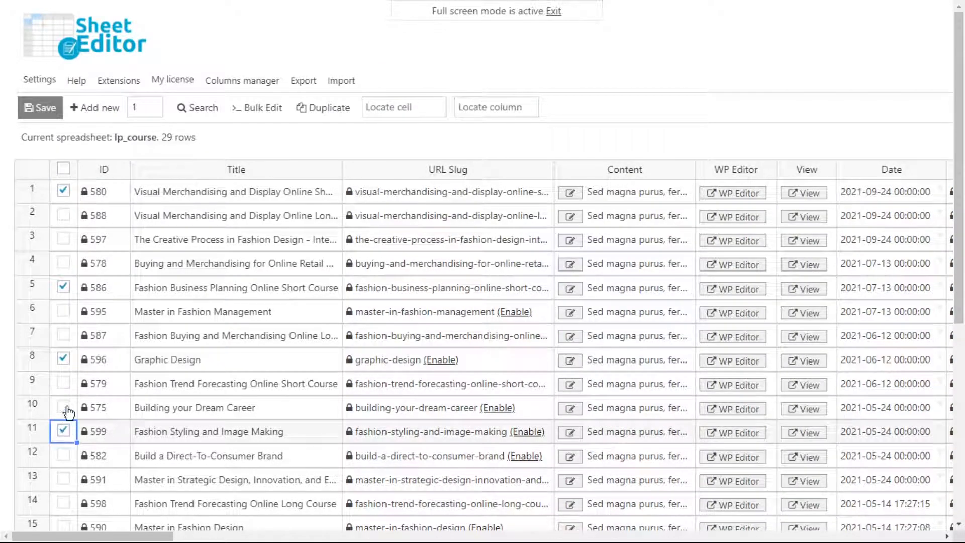
{"action": "left_click", "coordinate": [259, 107]}
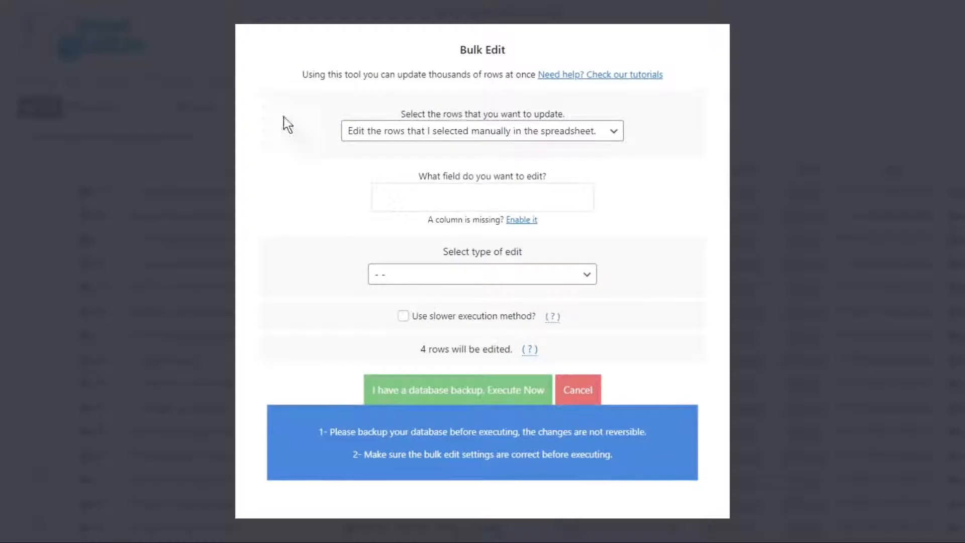
{"action": "left_click", "coordinate": [517, 200]}
{"action": "type", "text": "lp pr"}
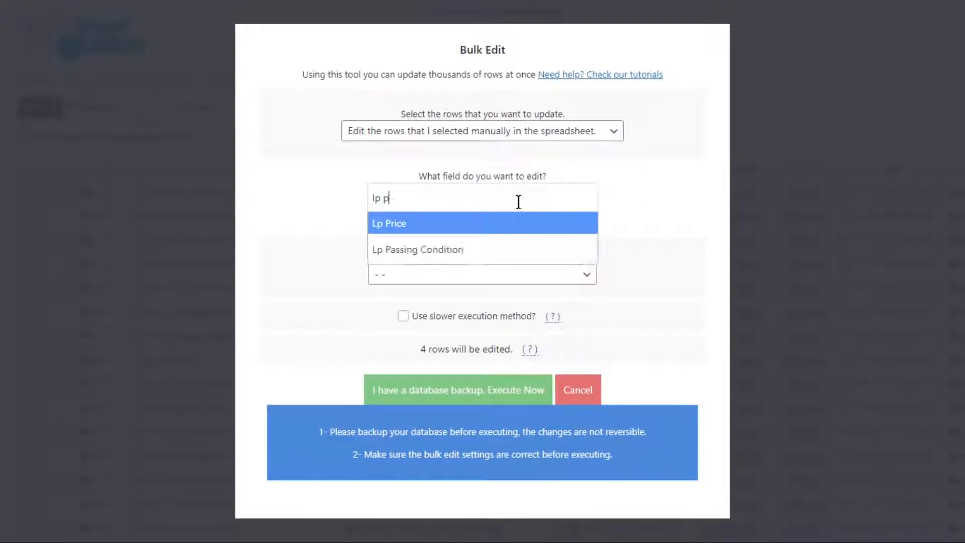
{"action": "left_click", "coordinate": [477, 229]}
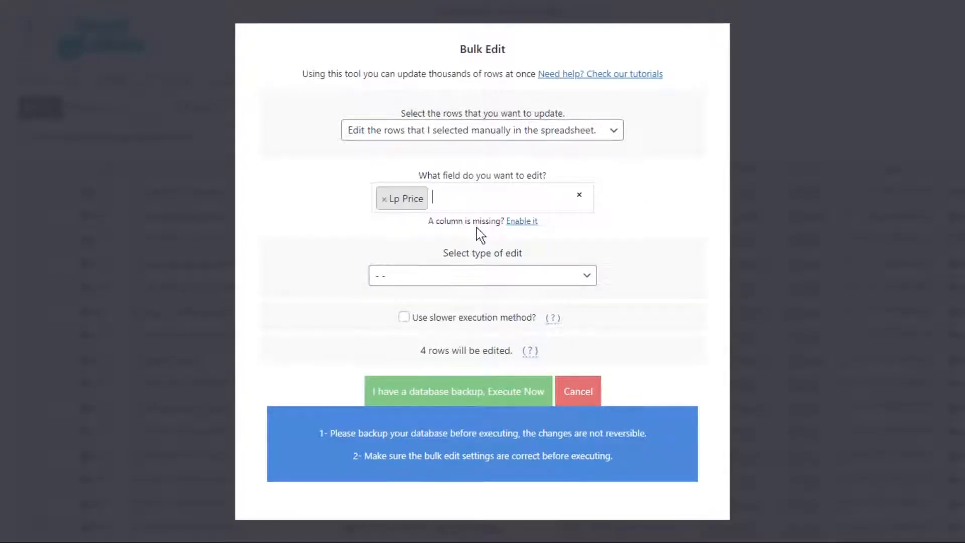
{"action": "left_click", "coordinate": [497, 277]}
{"action": "left_click", "coordinate": [466, 309]}
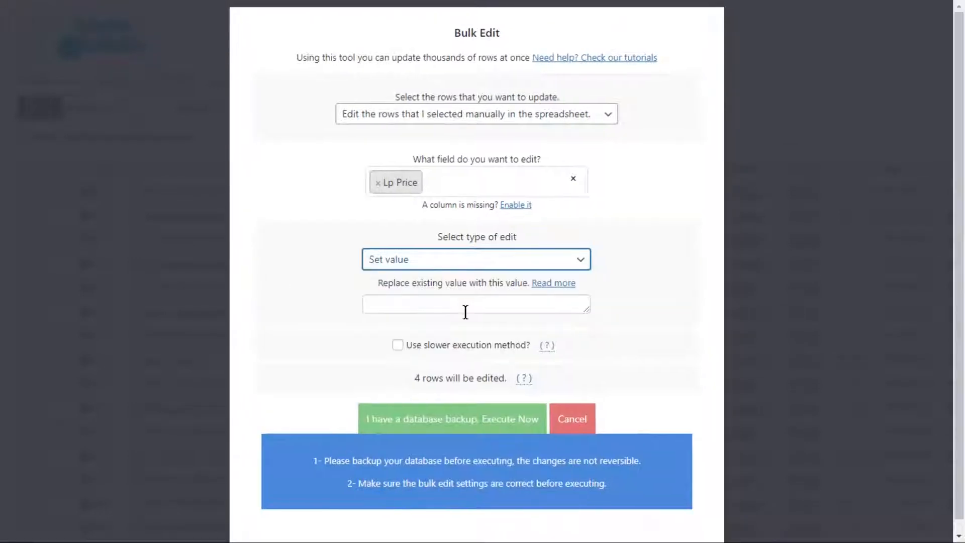
{"action": "left_click", "coordinate": [465, 304]}
{"action": "type", "text": "299.99"}
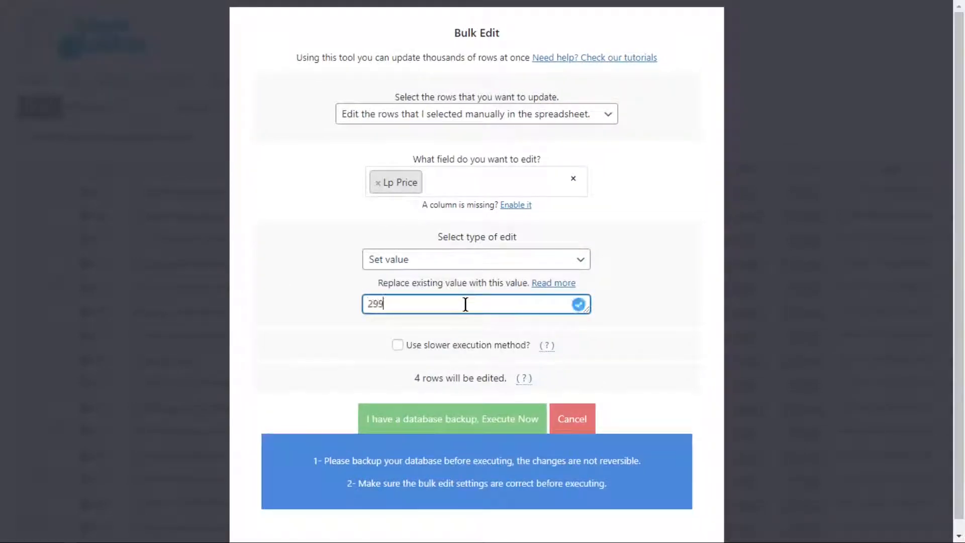
{"action": "left_click", "coordinate": [474, 428]}
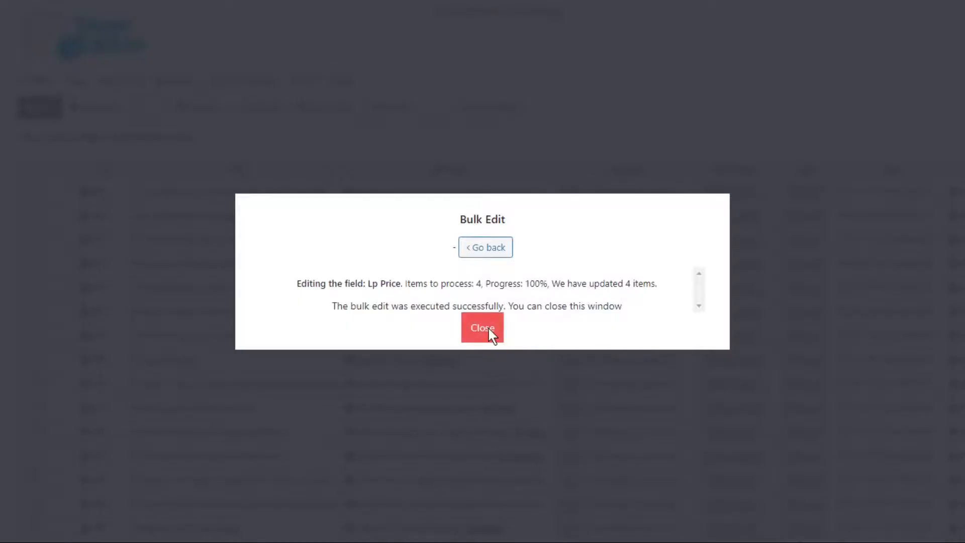
{"action": "left_click", "coordinate": [490, 333]}
Locate the "lp price" column and check the prices of the courses in rows 1, 5, 8 and 11
{"action": "left_click", "coordinate": [487, 104]}
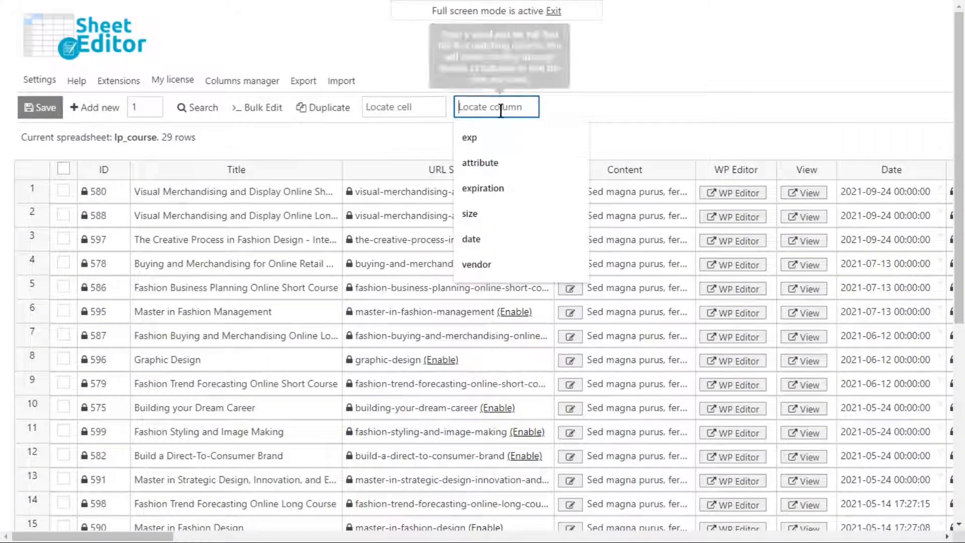
{"action": "type", "text": "lp price"}
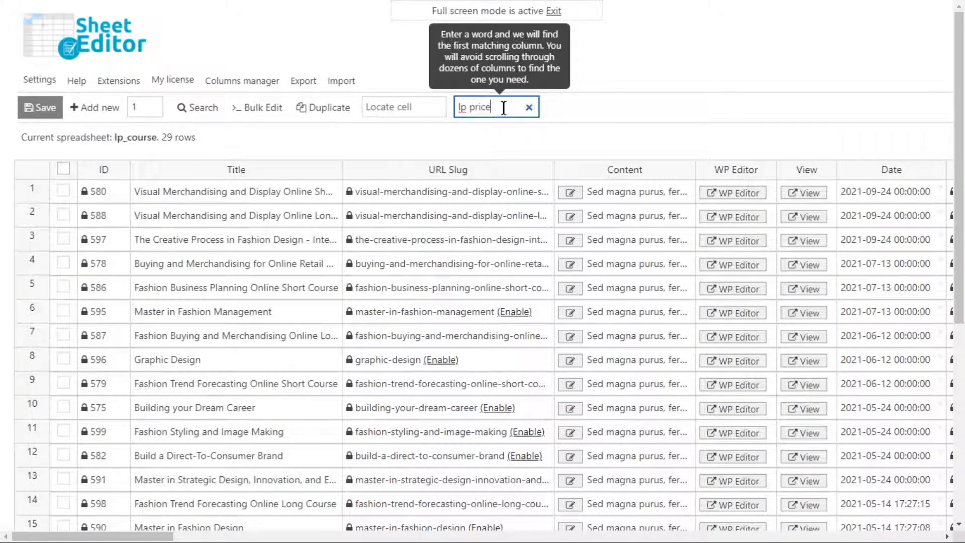
{"action": "left_click_drag", "start_coordinate": [494, 534], "coordinate": [523, 538]}
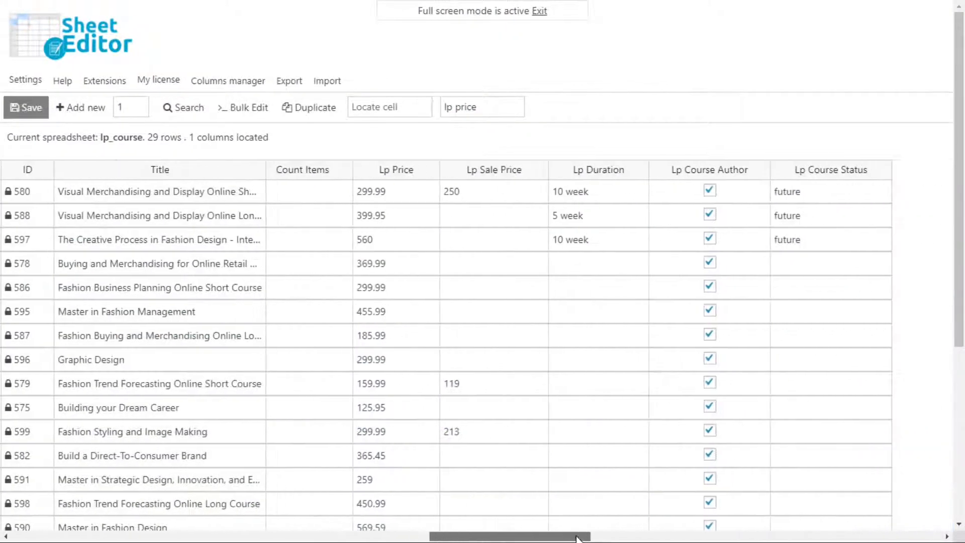
{"action": "left_click", "coordinate": [399, 192]}
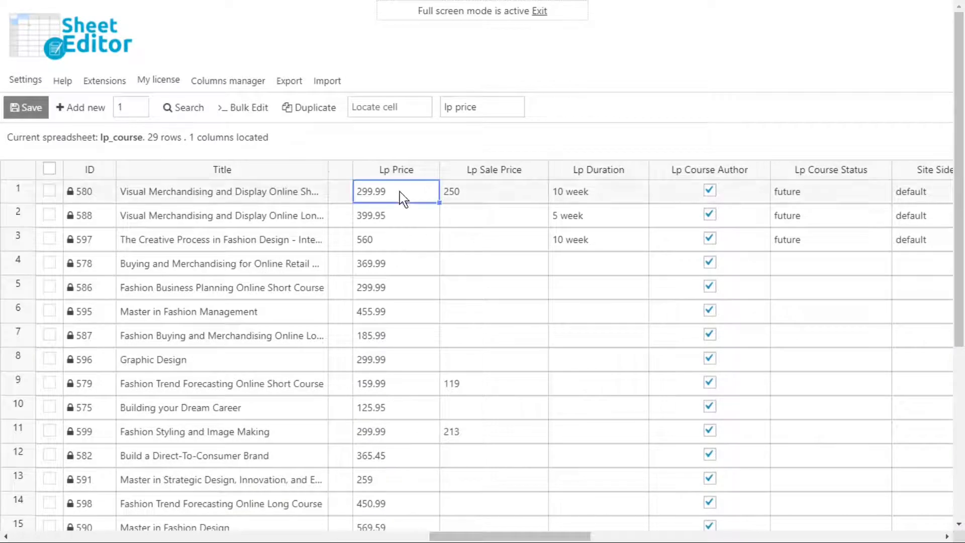
{"action": "left_click", "coordinate": [400, 289]}
{"action": "left_click", "coordinate": [403, 359]}
{"action": "left_click", "coordinate": [401, 433]}
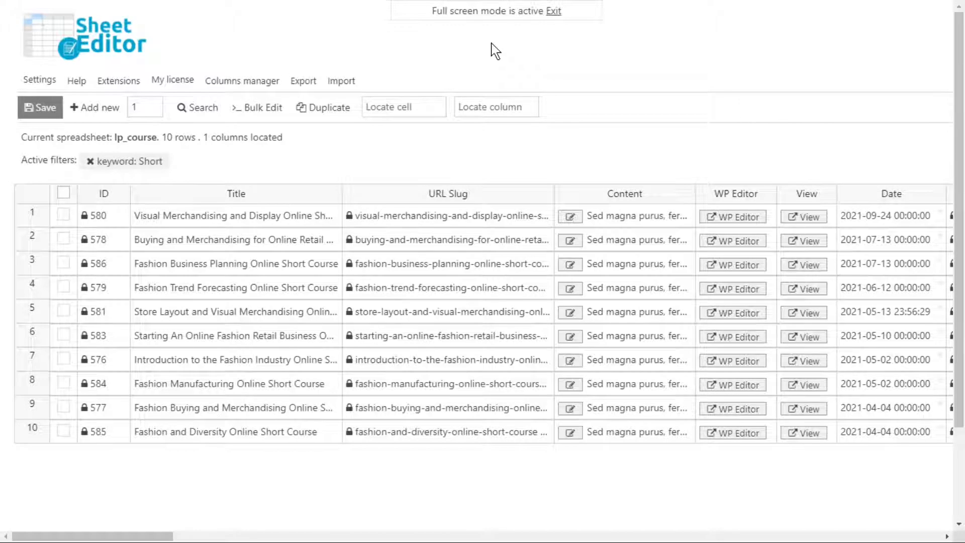
Filter the spreadsheet to courses containing the keyword "Short"
{"action": "left_click", "coordinate": [201, 105]}
{"action": "left_click", "coordinate": [416, 214]}
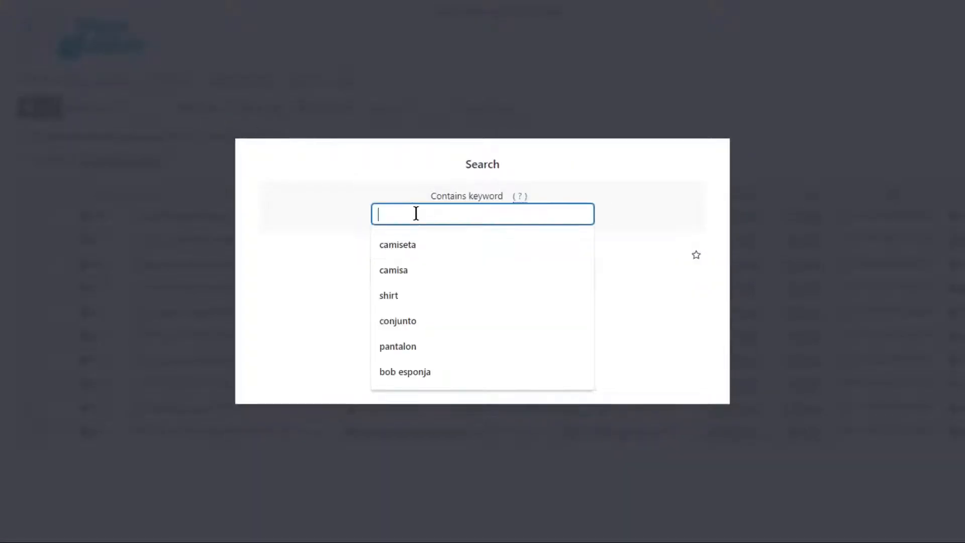
{"action": "type", "text": "Short"}
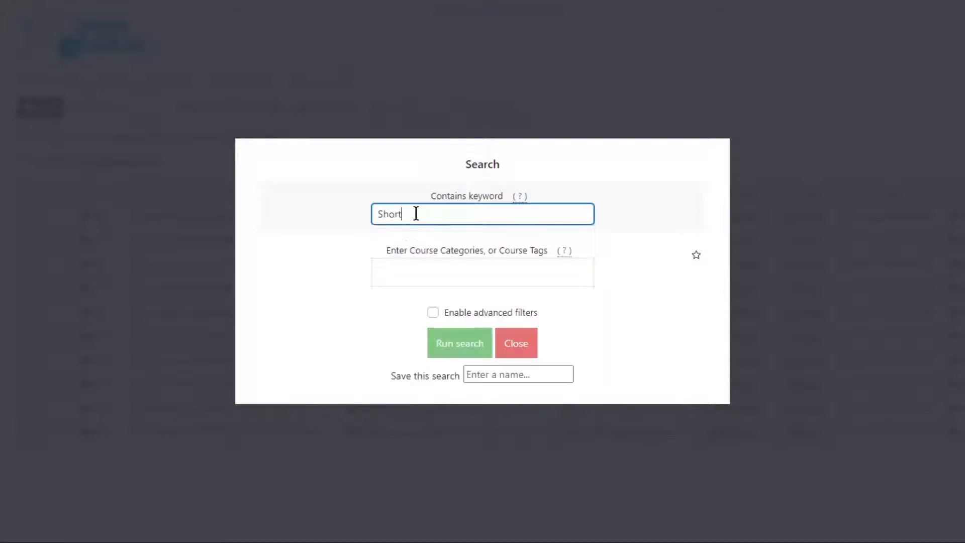
{"action": "left_click", "coordinate": [467, 345]}
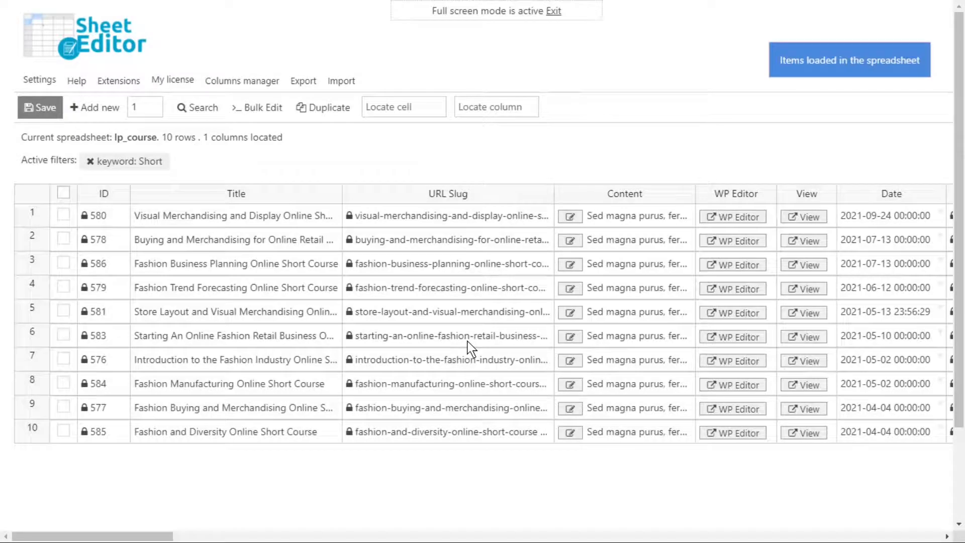
Bulk edit all the rows from the current search, using Set value to make Lp Price 160.95
{"action": "left_click", "coordinate": [265, 113]}
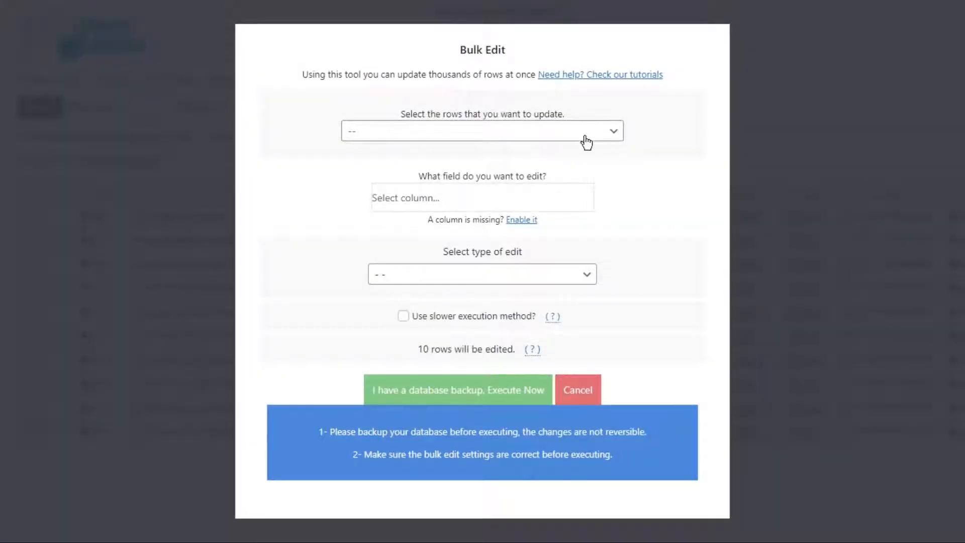
{"action": "left_click", "coordinate": [583, 136]}
{"action": "left_click", "coordinate": [518, 163]}
{"action": "left_click", "coordinate": [476, 197]}
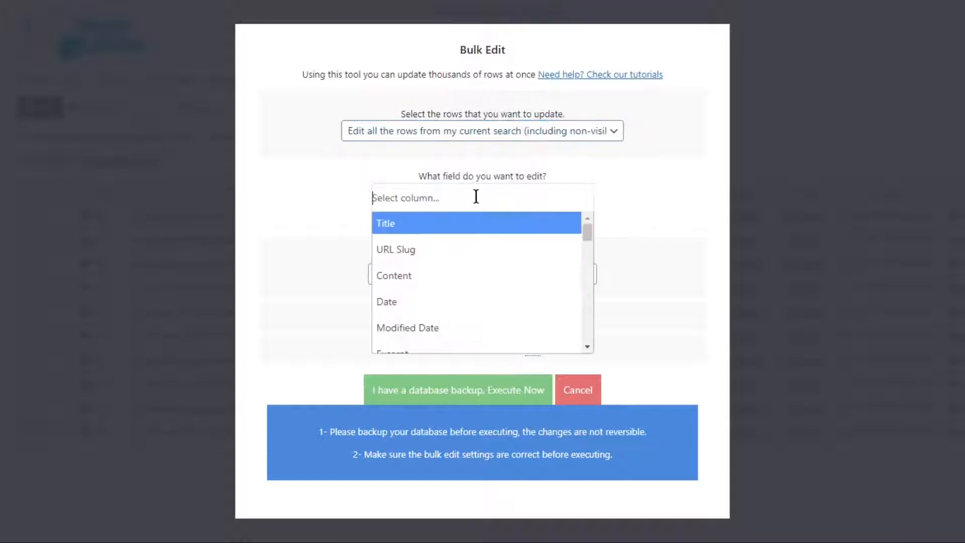
{"action": "type", "text": "lp"}
{"action": "left_click", "coordinate": [488, 228]}
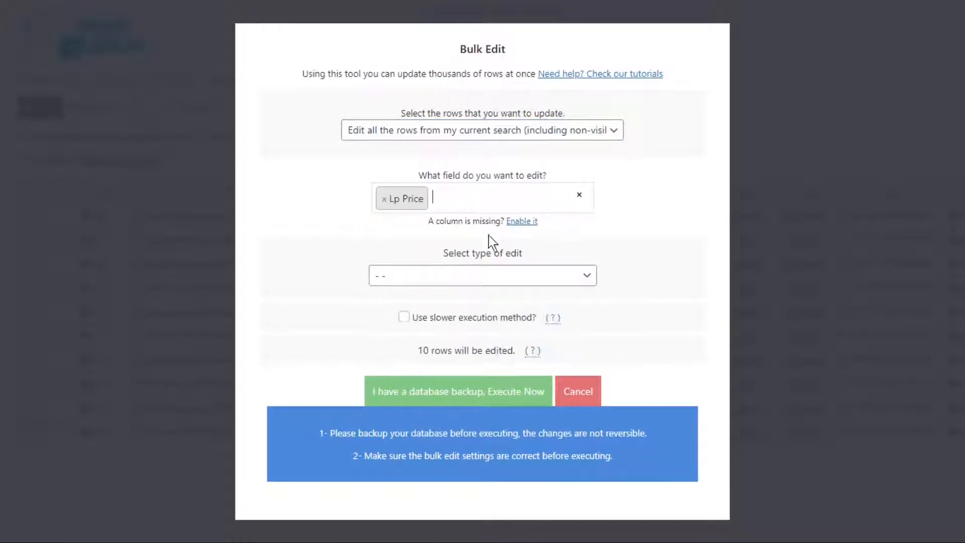
{"action": "left_click", "coordinate": [491, 277]}
{"action": "left_click", "coordinate": [438, 310]}
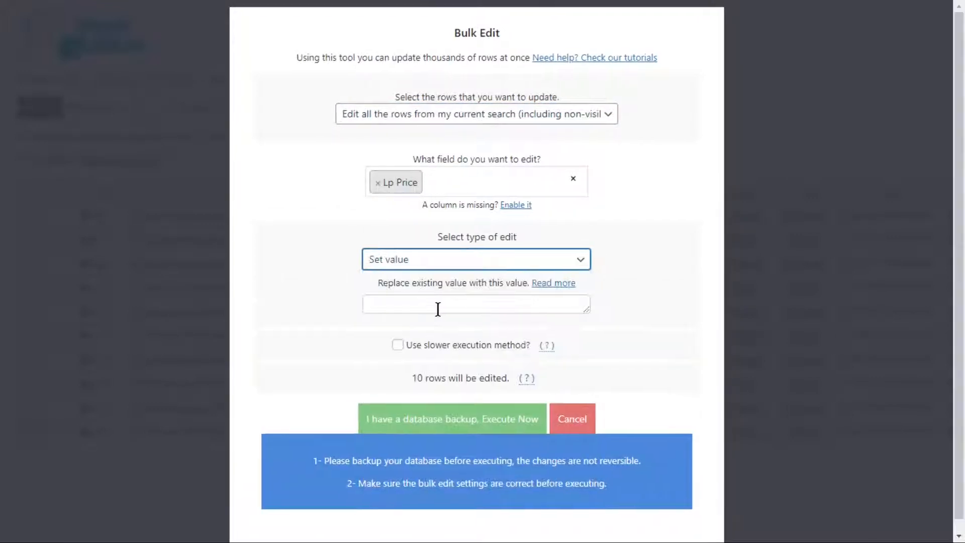
{"action": "left_click", "coordinate": [437, 309]}
{"action": "type", "text": "160.95"}
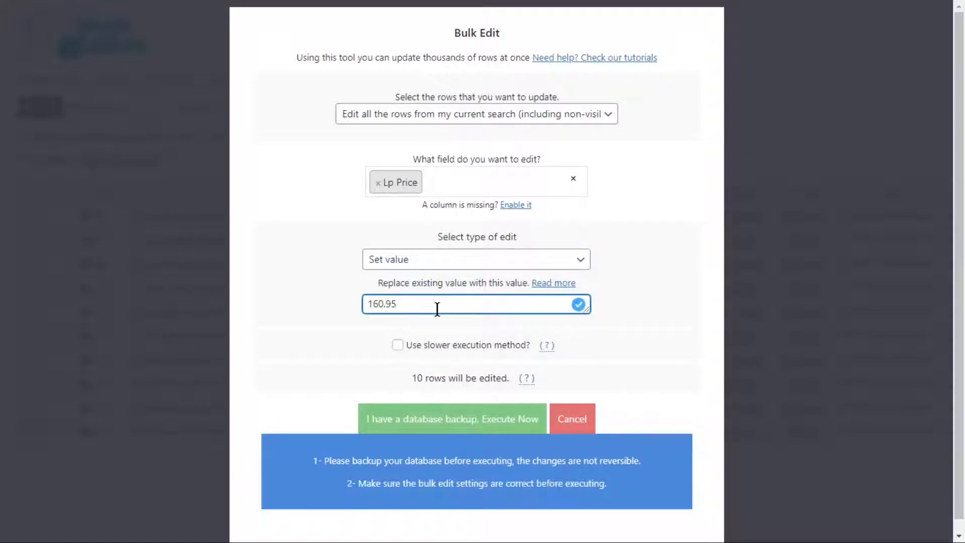
{"action": "left_click", "coordinate": [451, 418]}
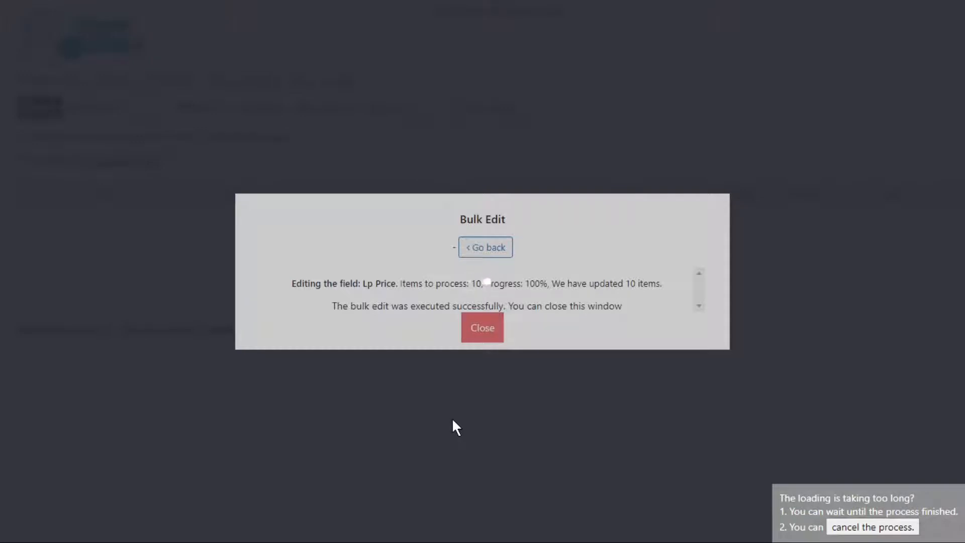
{"action": "left_click", "coordinate": [479, 335]}
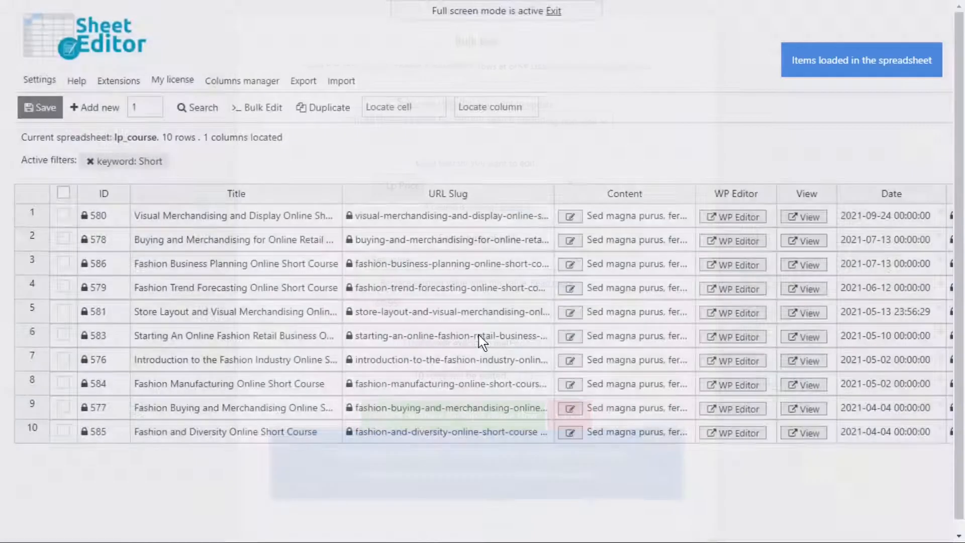
Locate the "lp price" column to check the prices of the filtered courses
{"action": "left_click", "coordinate": [507, 107]}
{"action": "type", "text": "lp price"}
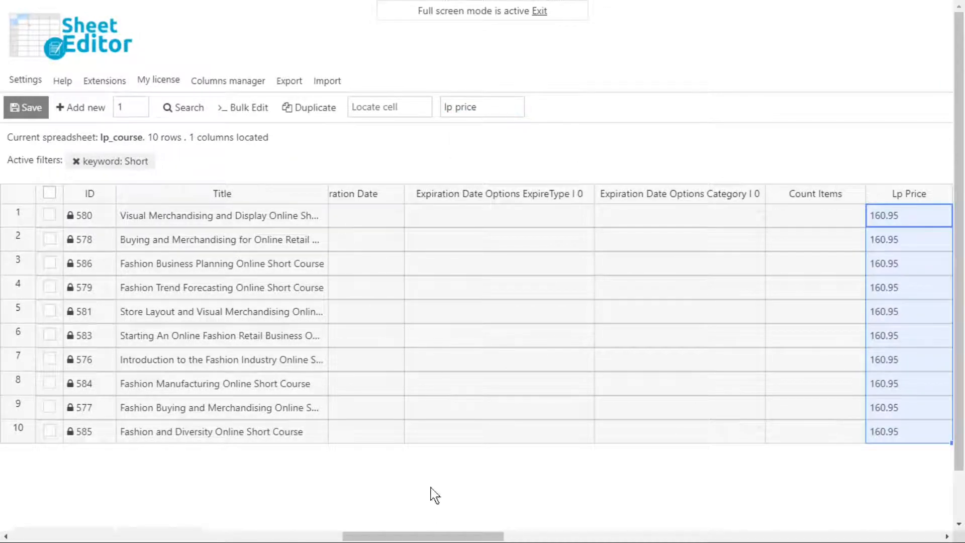
Filter the spreadsheet to the courses in the Arts course category
{"action": "left_click_drag", "start_coordinate": [422, 537], "coordinate": [502, 540]}
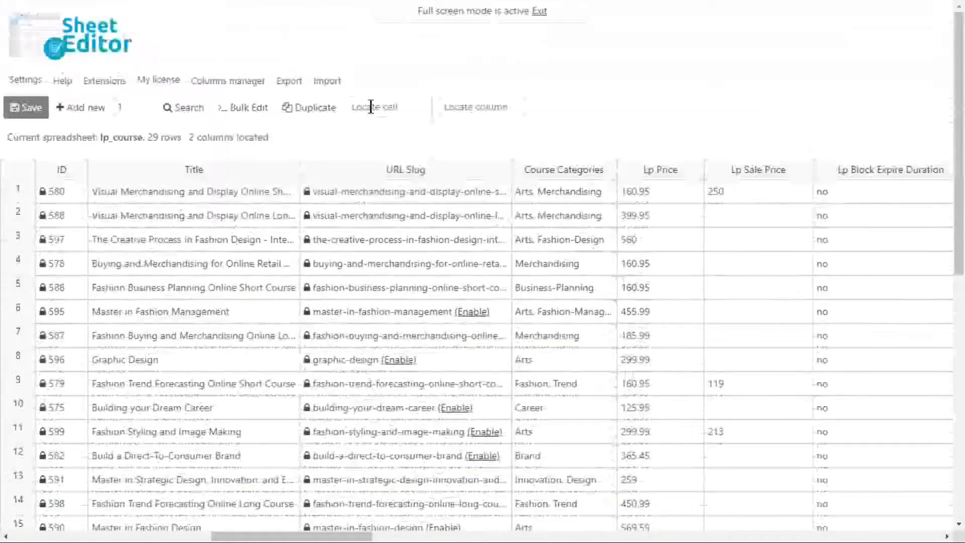
{"action": "left_click", "coordinate": [190, 111]}
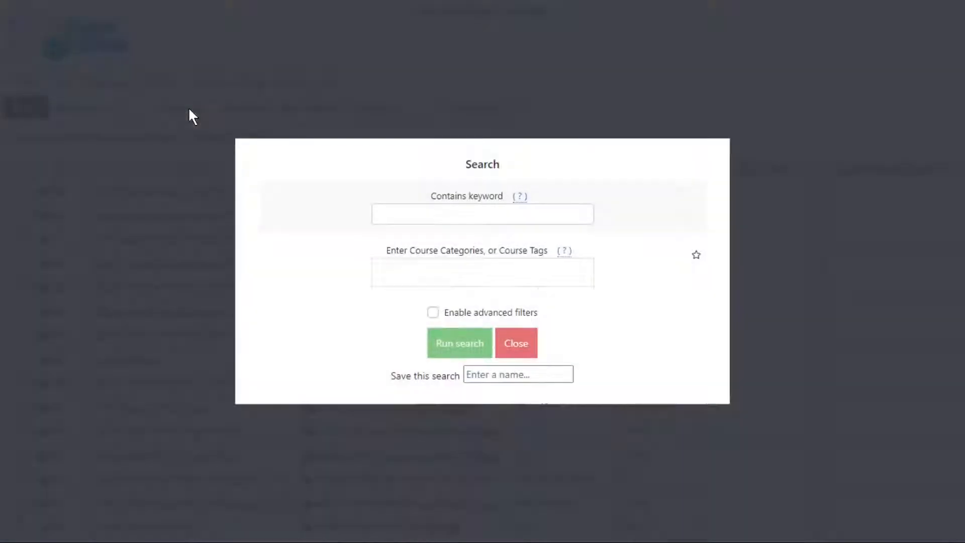
{"action": "left_click", "coordinate": [401, 274]}
{"action": "type", "text": "arts"}
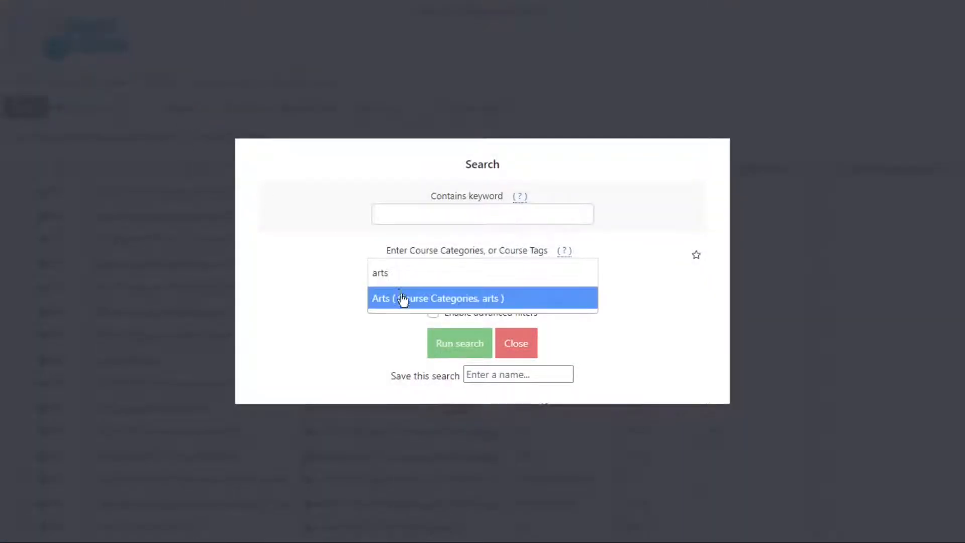
{"action": "left_click", "coordinate": [403, 299]}
{"action": "left_click", "coordinate": [472, 345]}
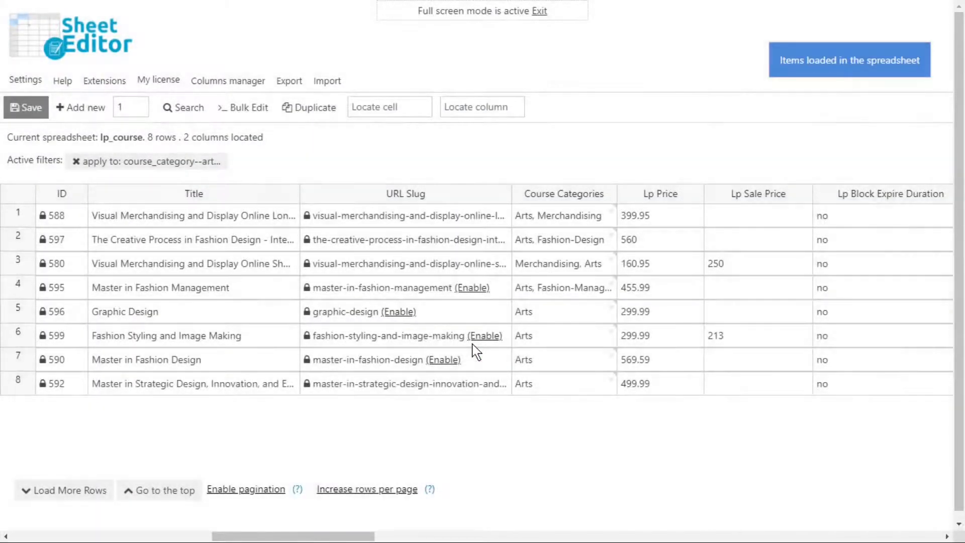
Bulk edit the filtered Arts courses, using Set value to make Lp Price 235.99
{"action": "left_click", "coordinate": [255, 107]}
{"action": "left_click", "coordinate": [456, 198]}
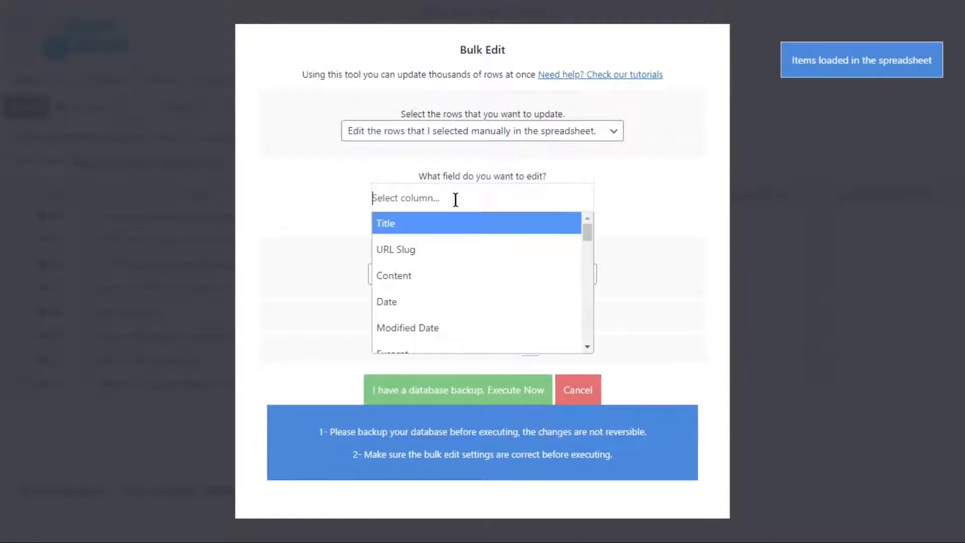
{"action": "type", "text": "lp pr"}
{"action": "left_click", "coordinate": [452, 223]}
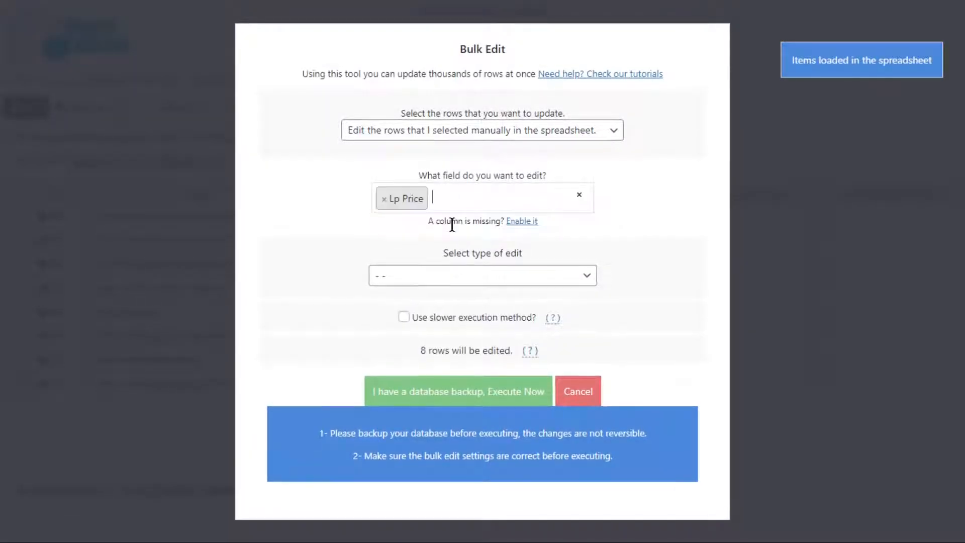
{"action": "left_click", "coordinate": [510, 279]}
{"action": "left_click", "coordinate": [453, 308]}
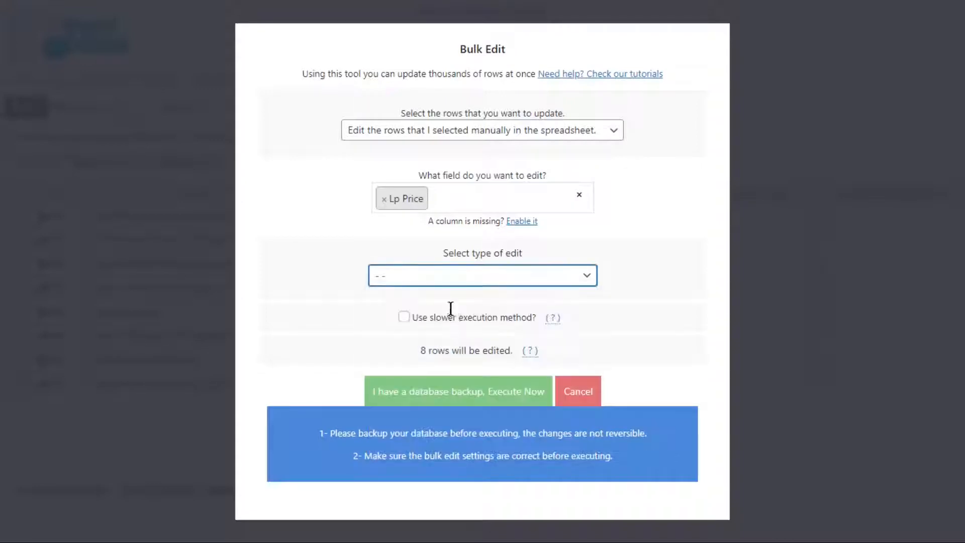
{"action": "left_click", "coordinate": [449, 304]}
{"action": "type", "text": "2"}
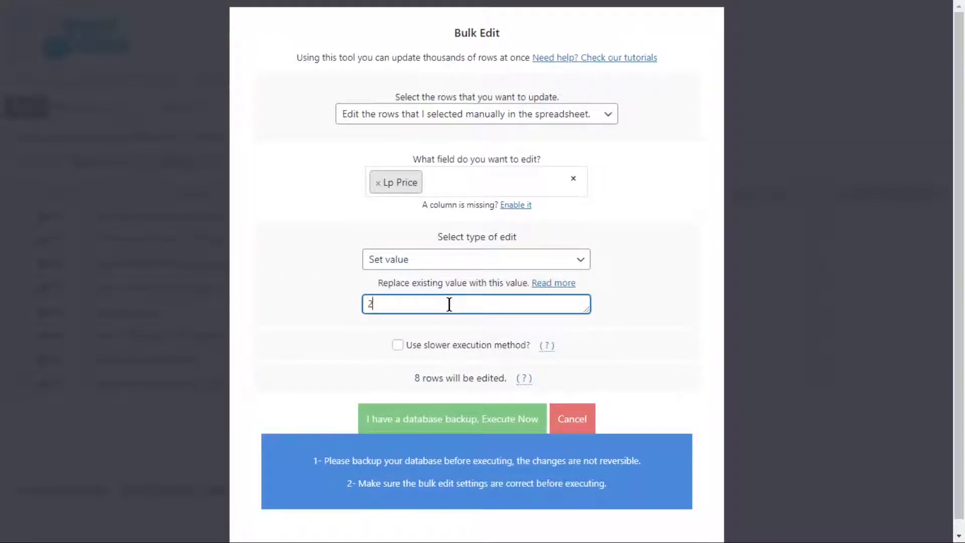
{"action": "type", "text": "35.99"}
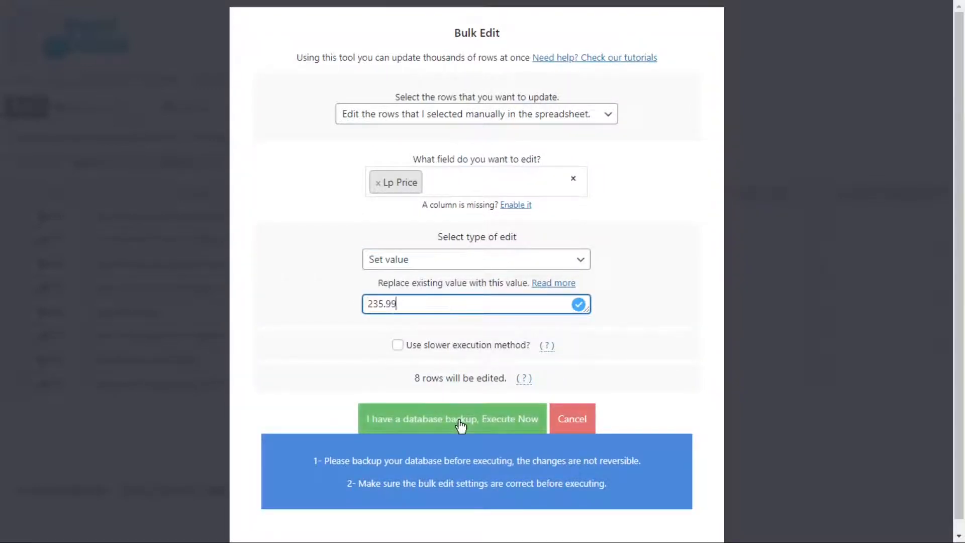
{"action": "left_click", "coordinate": [443, 419]}
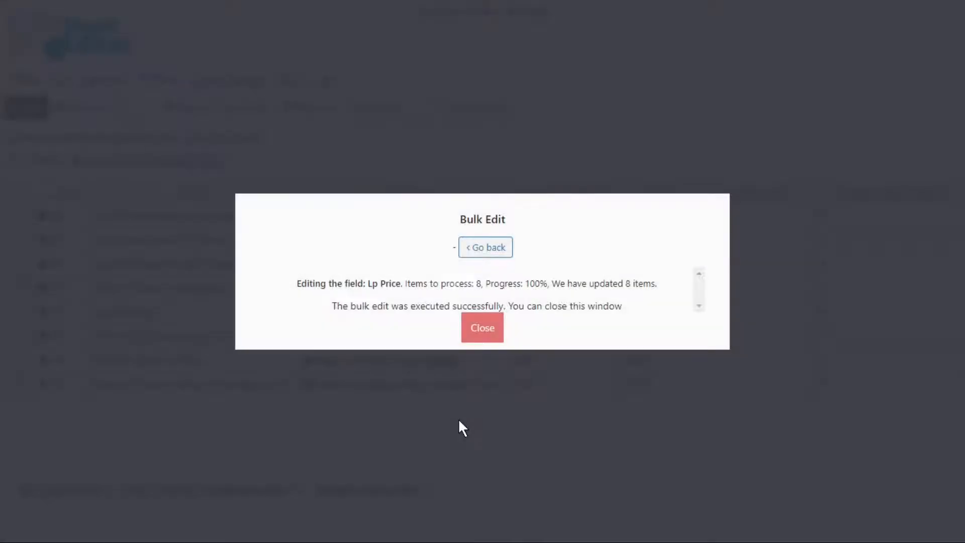
{"action": "left_click", "coordinate": [486, 333]}
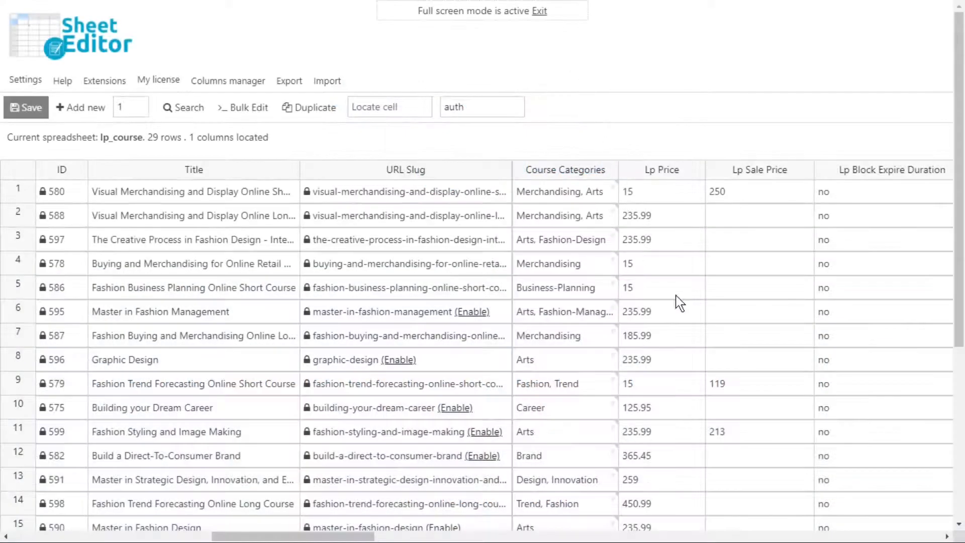
Check the Lp Price values down the full course list, ending on the price in row 1
{"action": "scroll", "coordinate": [681, 315], "scroll_direction": "down", "scroll_amount": 5}
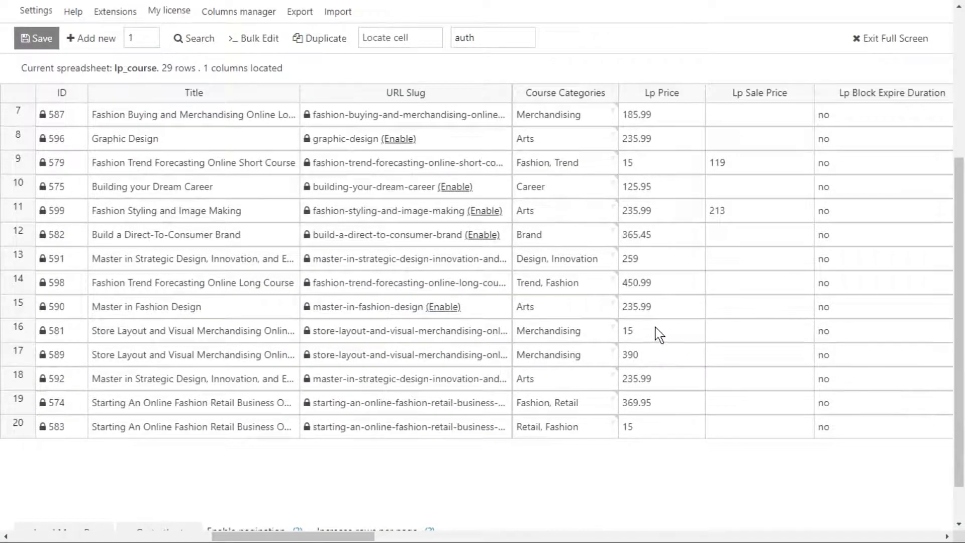
{"action": "scroll", "coordinate": [655, 321], "scroll_direction": "up", "scroll_amount": 5}
{"action": "left_click", "coordinate": [642, 196]}
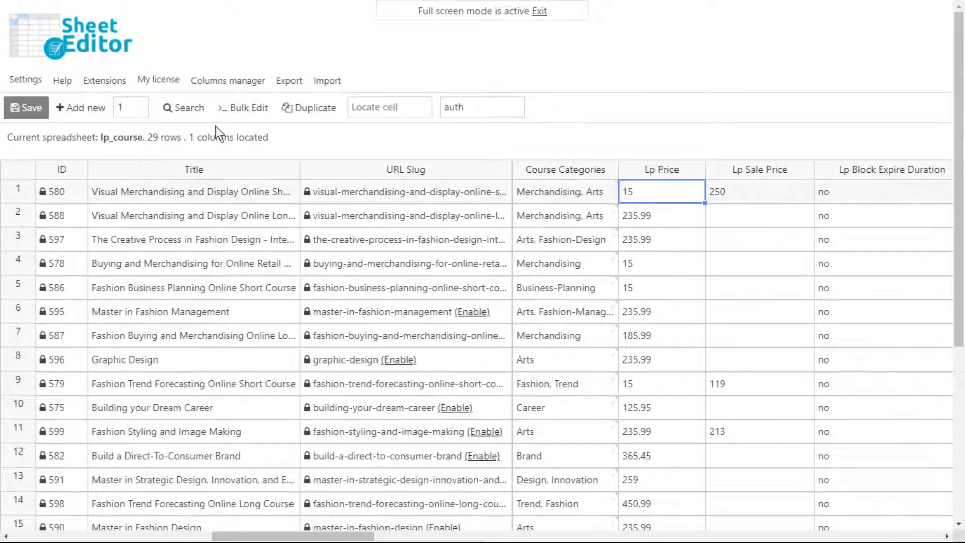
Set up a bulk edit of the Lp Price field for all the rows from the current search
{"action": "left_click", "coordinate": [241, 114]}
{"action": "left_click", "coordinate": [618, 134]}
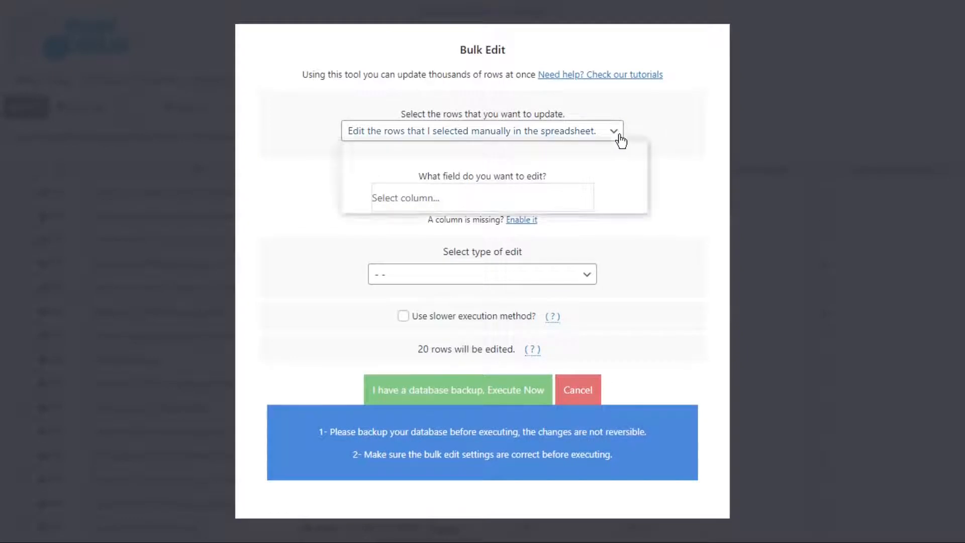
{"action": "left_click", "coordinate": [563, 159]}
{"action": "left_click", "coordinate": [526, 196]}
{"action": "type", "text": "lp"}
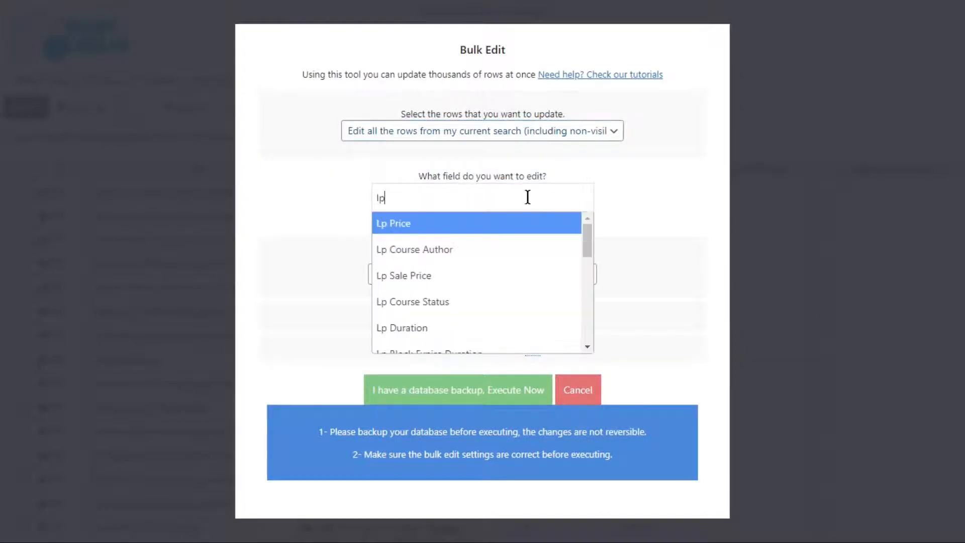
{"action": "left_click", "coordinate": [508, 225]}
Run the bulk edit as a Replace, substituting 10 for 15 in the course prices
{"action": "left_click", "coordinate": [480, 272]}
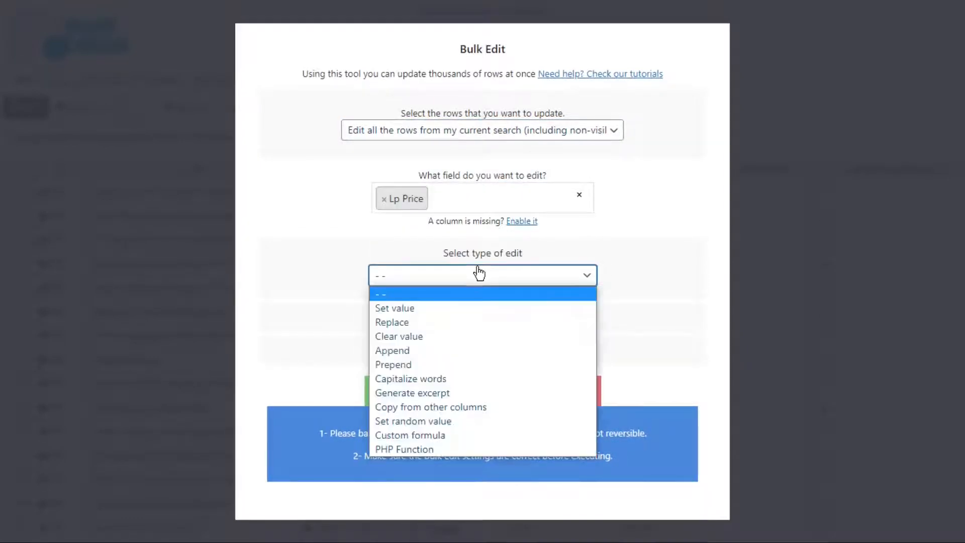
{"action": "left_click", "coordinate": [476, 323]}
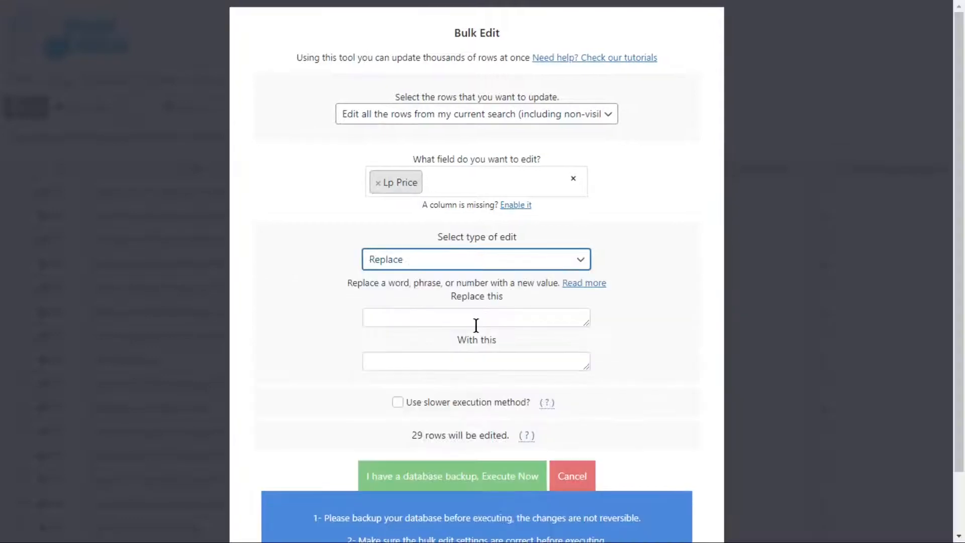
{"action": "left_click", "coordinate": [469, 317]}
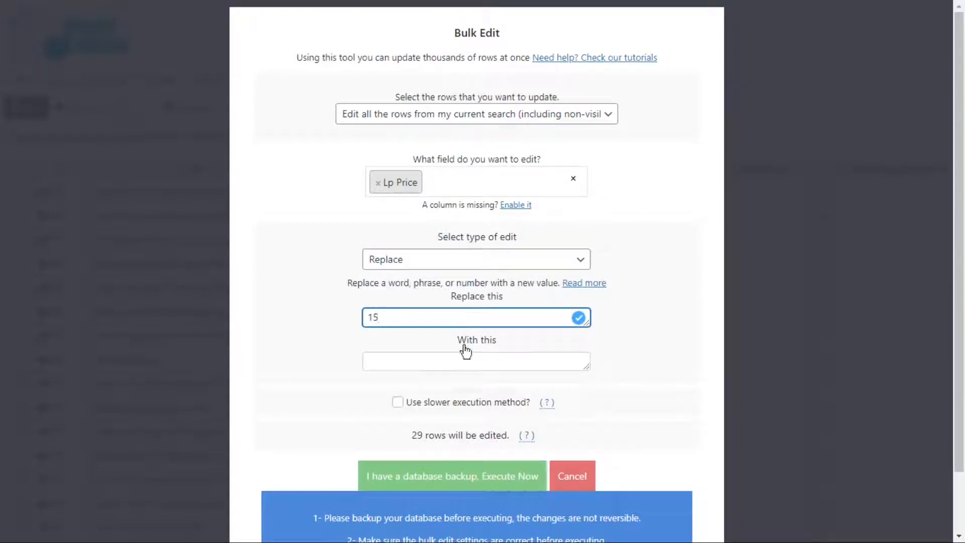
{"action": "left_click", "coordinate": [459, 363]}
{"action": "type", "text": "10"}
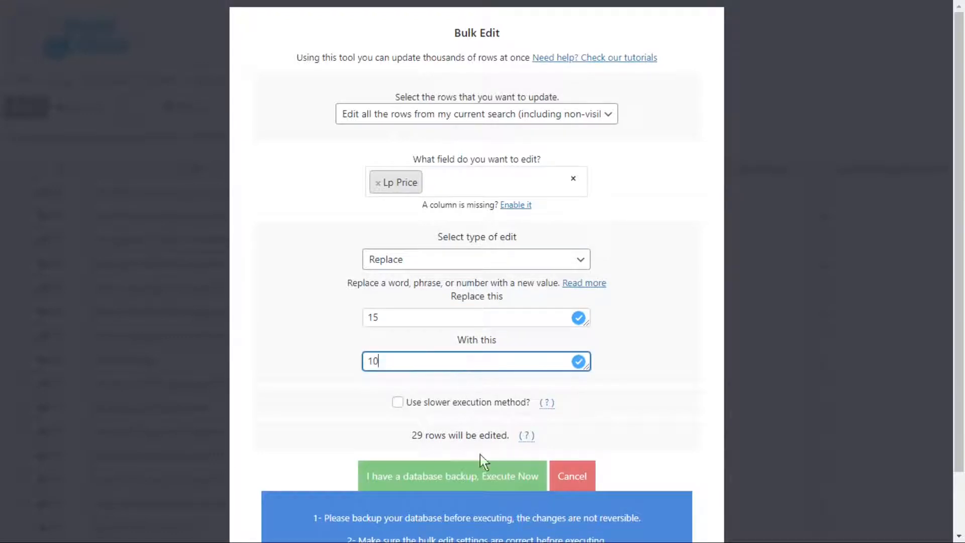
{"action": "left_click", "coordinate": [473, 477]}
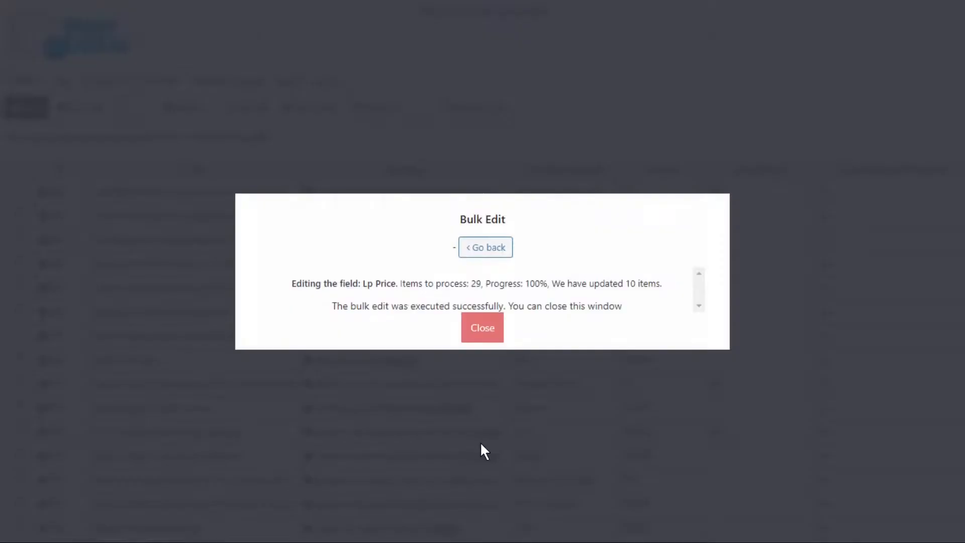
{"action": "left_click", "coordinate": [482, 328]}
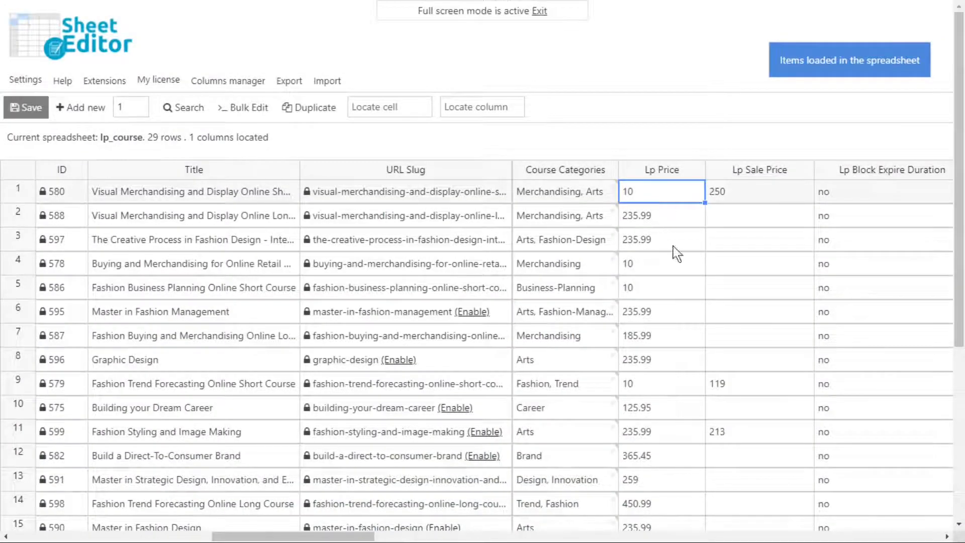
Review the Lp Price column across the loaded rows to check the replaced prices
{"action": "left_click", "coordinate": [670, 292]}
{"action": "scroll", "coordinate": [669, 372], "scroll_direction": "down", "scroll_amount": 1}
{"action": "scroll", "coordinate": [671, 393], "scroll_direction": "down", "scroll_amount": 3}
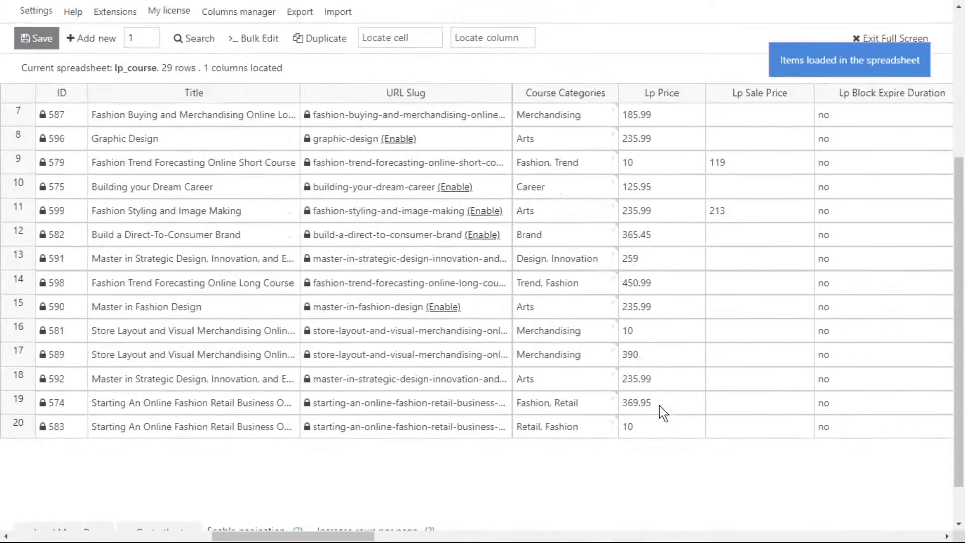
{"action": "scroll", "coordinate": [659, 408], "scroll_direction": "up", "scroll_amount": 3}
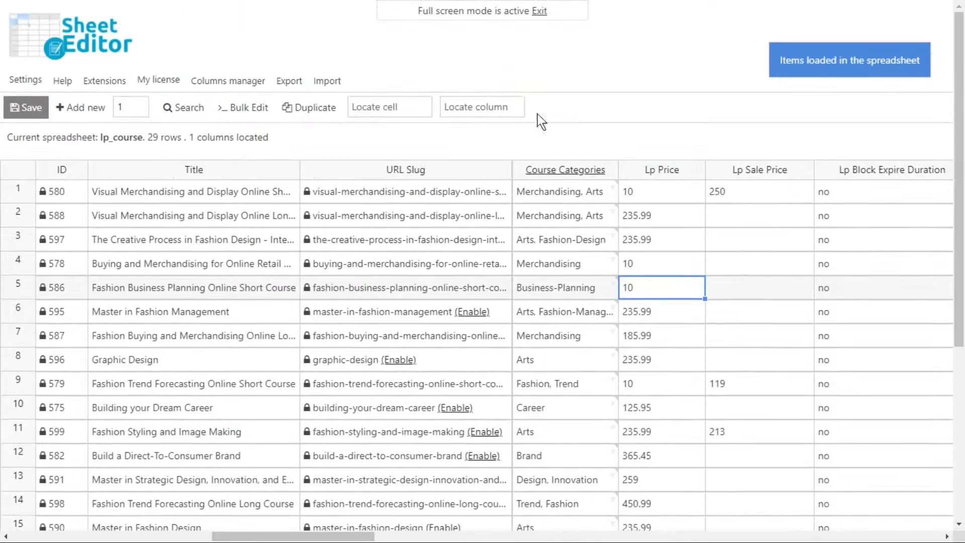